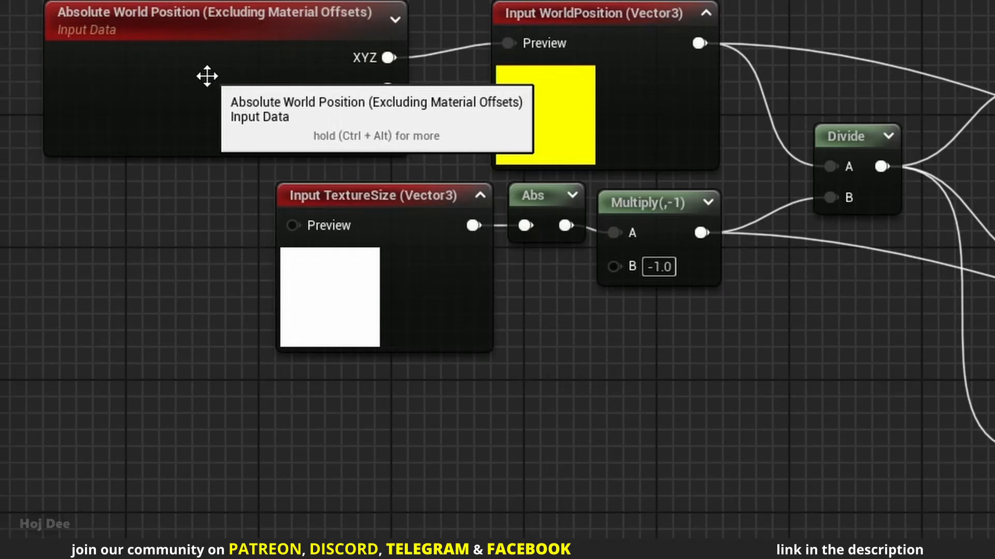
Examine the world-aligned normal function's graph, from its position, size and normal inputs through to the Lerp, Normalize and Switch nodes.
scroll(595, 477, down, 3)
right_drag(595, 477, 289, 45)
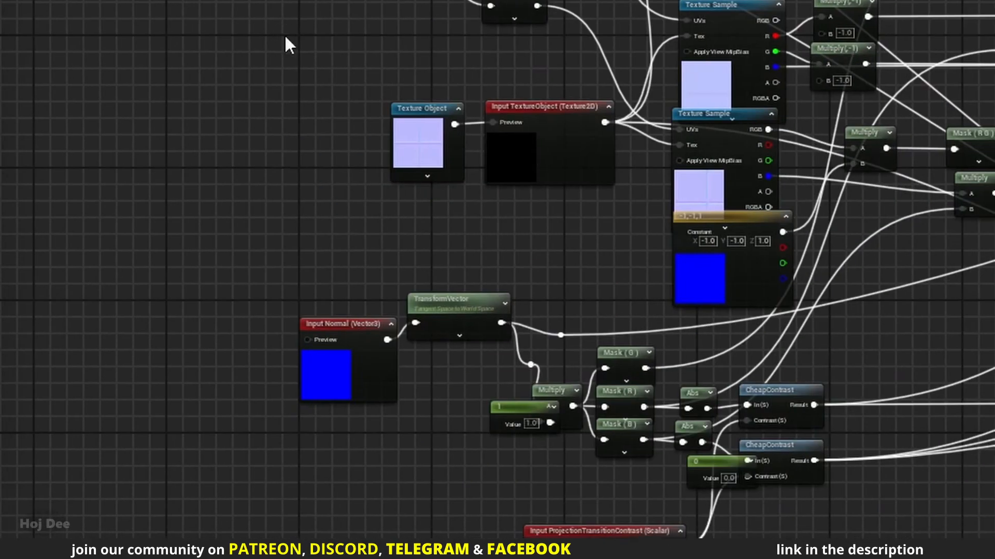
scroll(430, 313, up, 4)
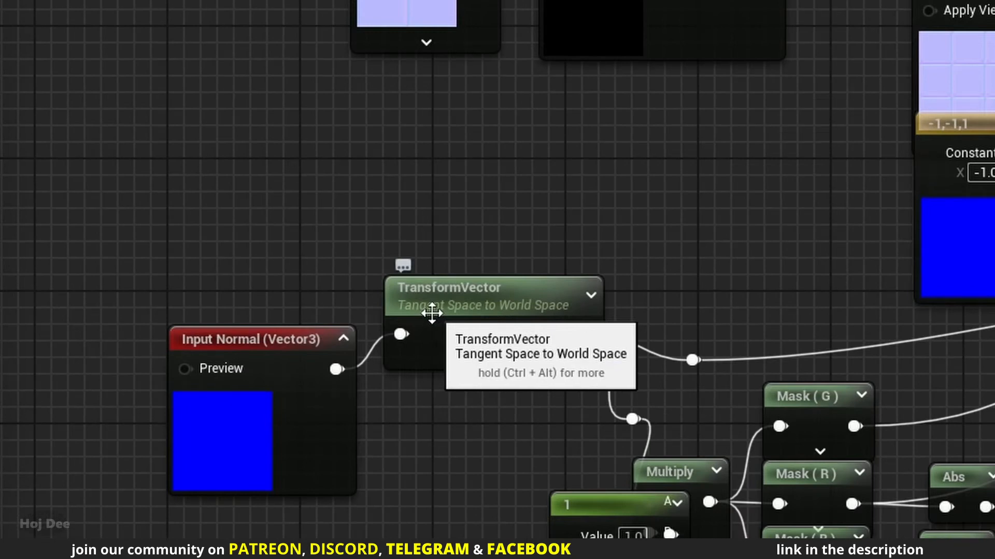
scroll(432, 314, down, 8)
right_drag(470, 333, 355, 355)
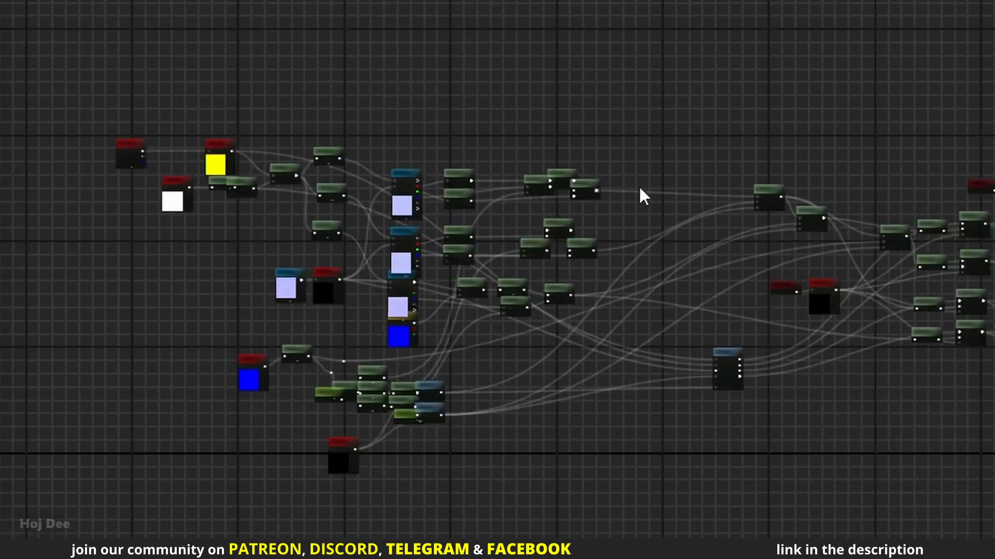
scroll(862, 266, up, 8)
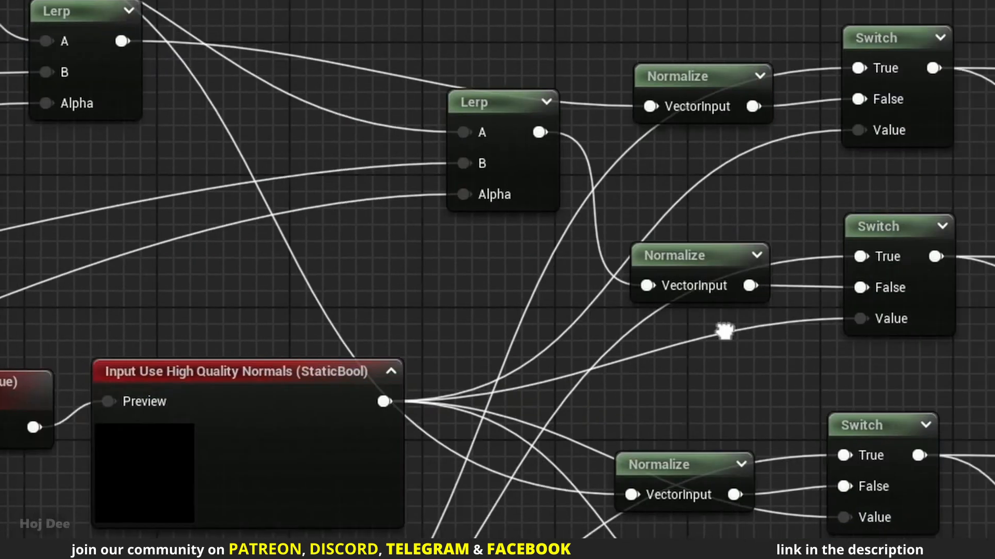
right_drag(723, 331, 331, 265)
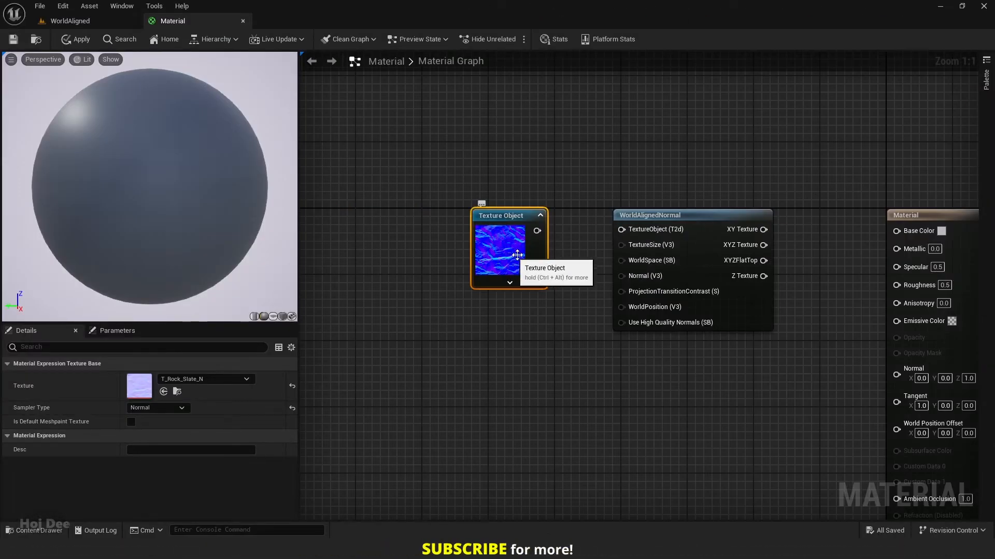
Connect the Texture Object to WorldAlignedNormal's TextureObject input and add a scalar parameter named Size.
drag(537, 231, 621, 230)
click(468, 344)
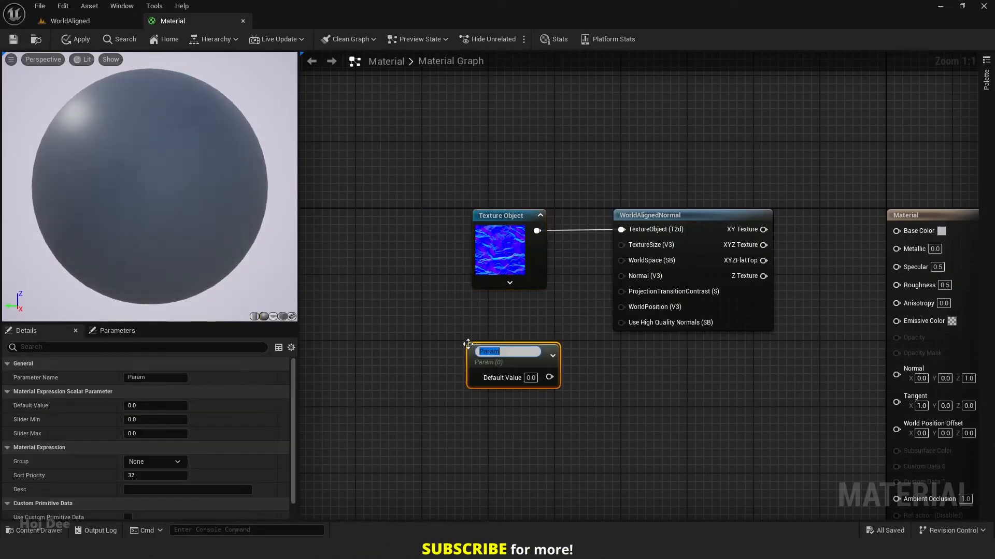
text(Size)
key(Return)
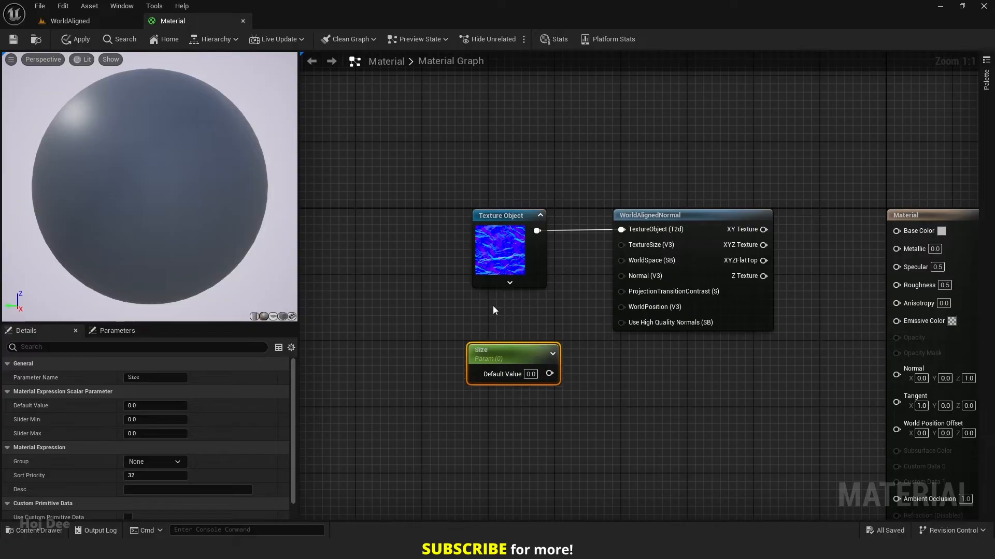
Feed the Size parameter, with default value 100, into TextureSize and connect XYZ Texture to the material's Normal input.
click(530, 375)
text(100)
key(Return)
drag(557, 374, 621, 244)
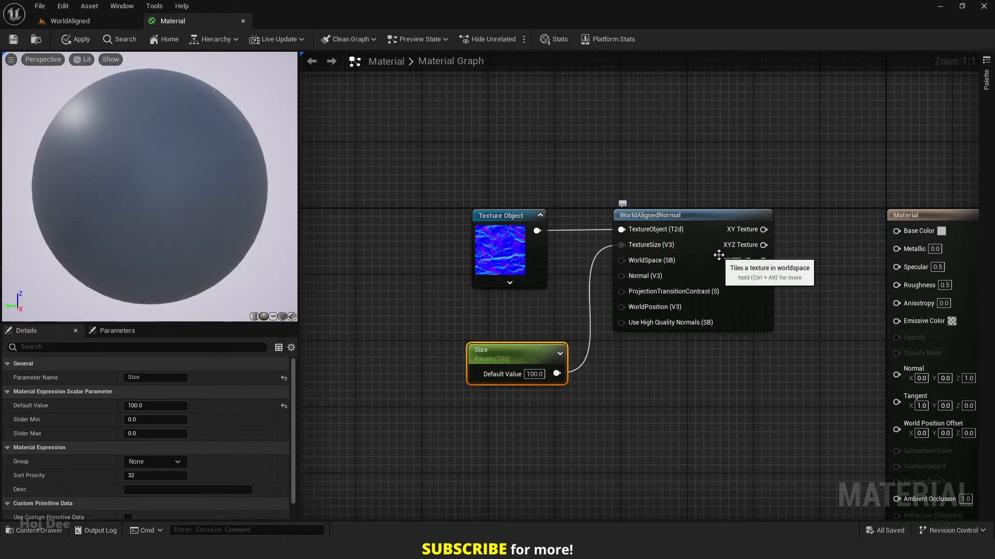
drag(764, 245, 897, 375)
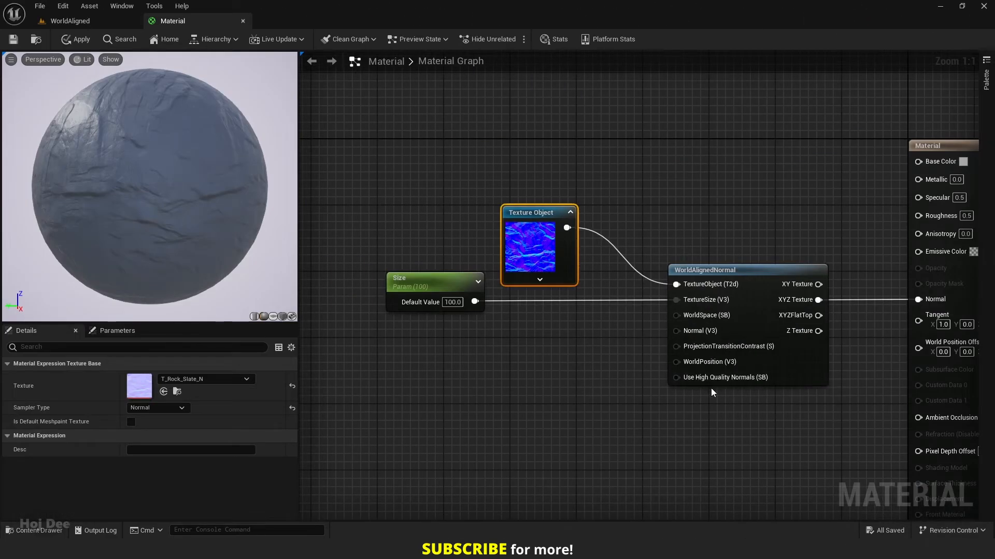
Try a Static Bool set to true on WorldAlignedNormal's Use High Quality Normals input and remove it again.
right_click(567, 387)
text(sta)
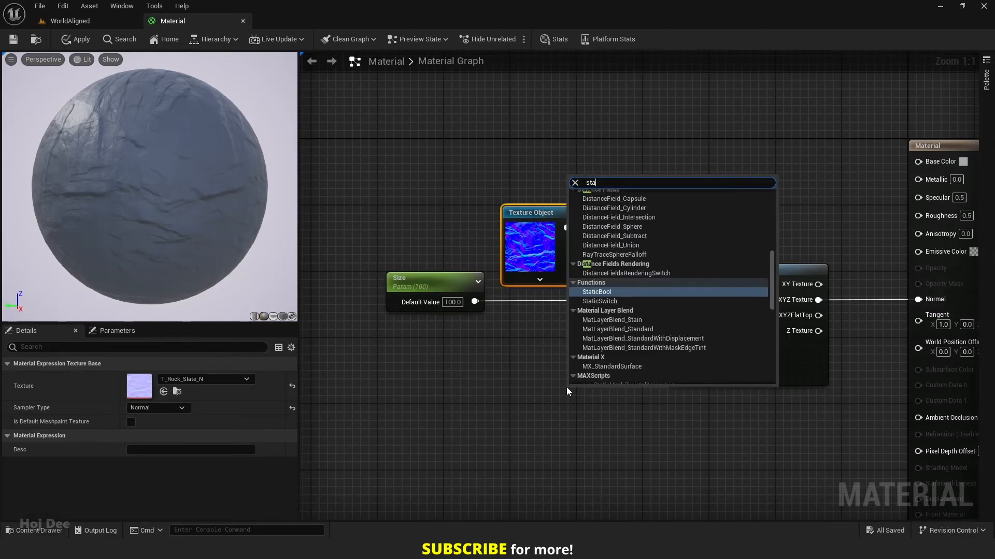
text(tic)
key(Return)
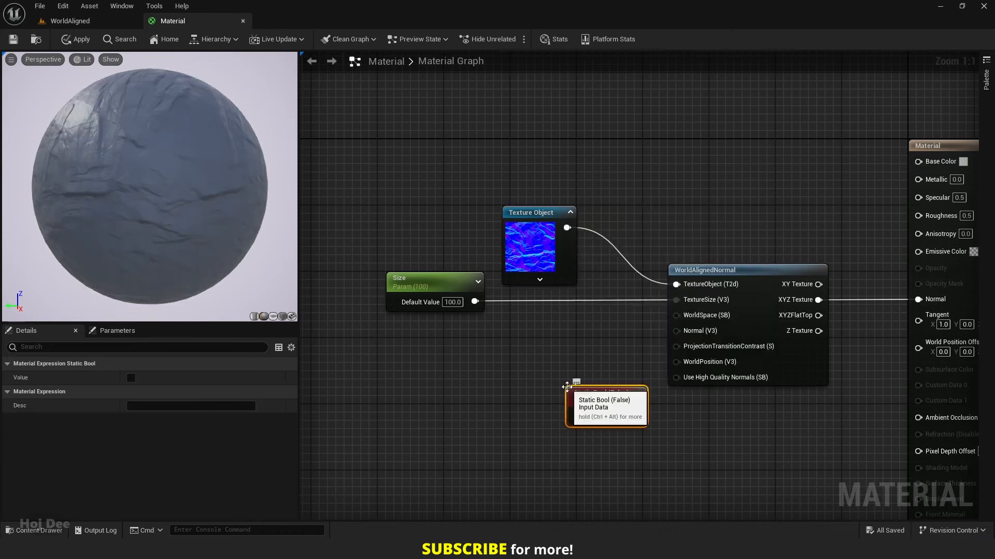
drag(567, 387, 527, 355)
drag(597, 384, 683, 380)
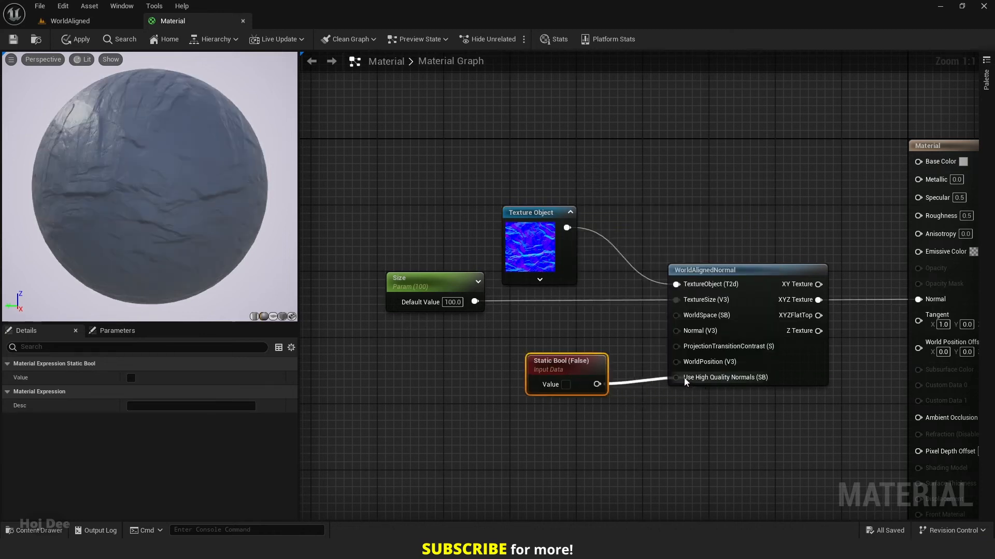
click(566, 386)
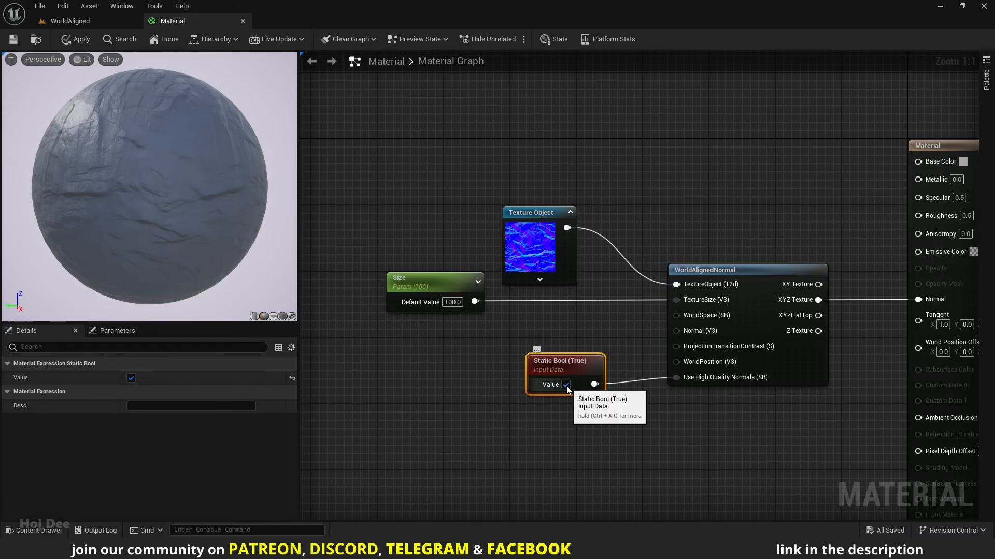
key(Delete)
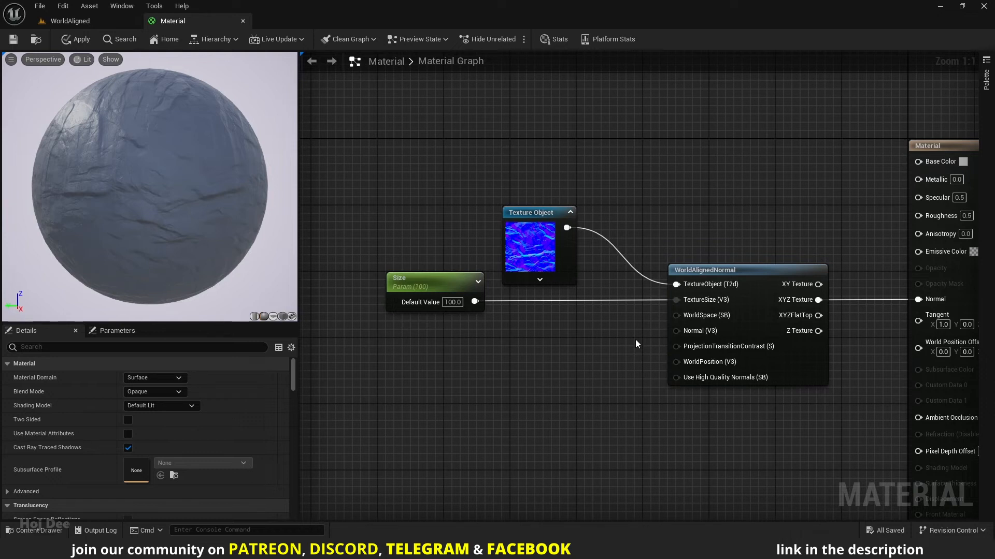
Disable the material's Tangent Space Normal option.
click(190, 348)
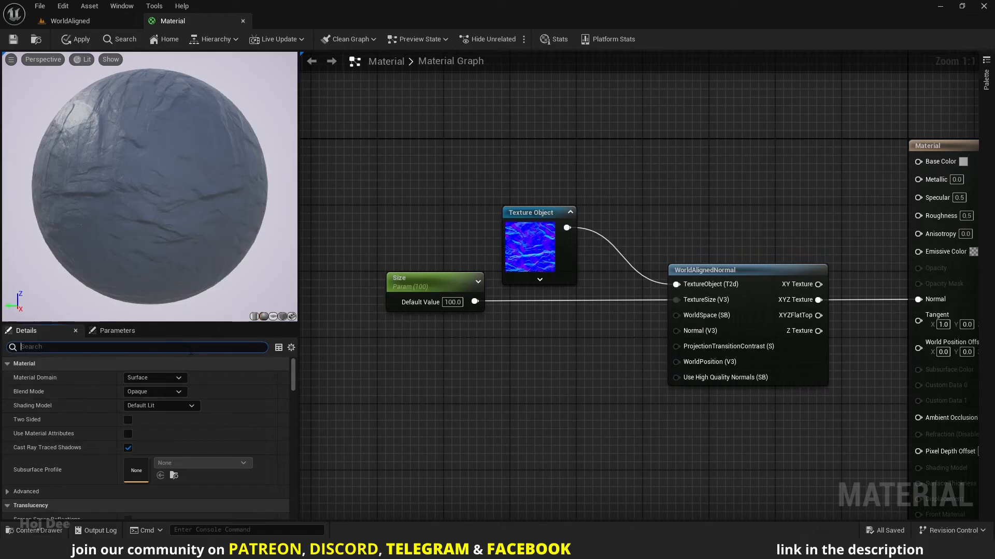
text(normal)
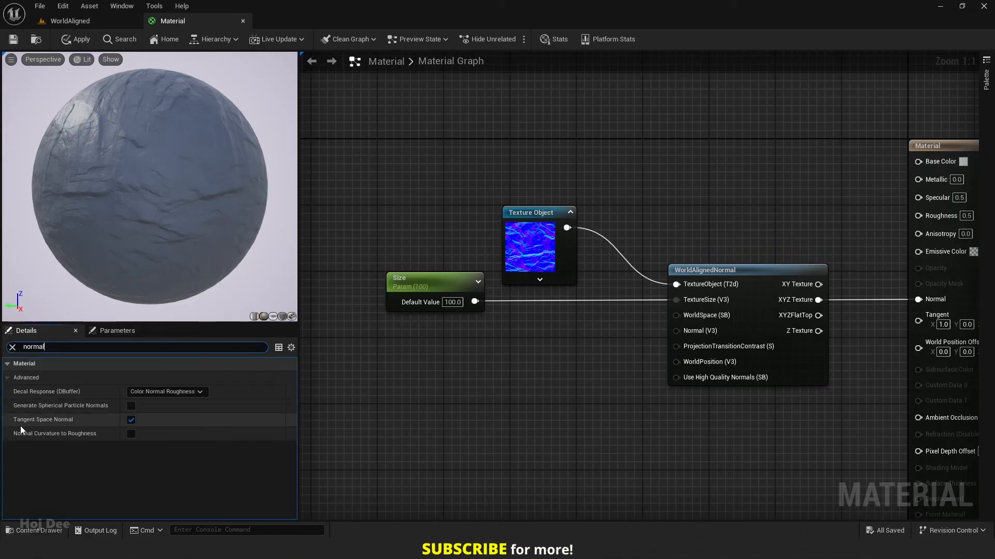
click(130, 420)
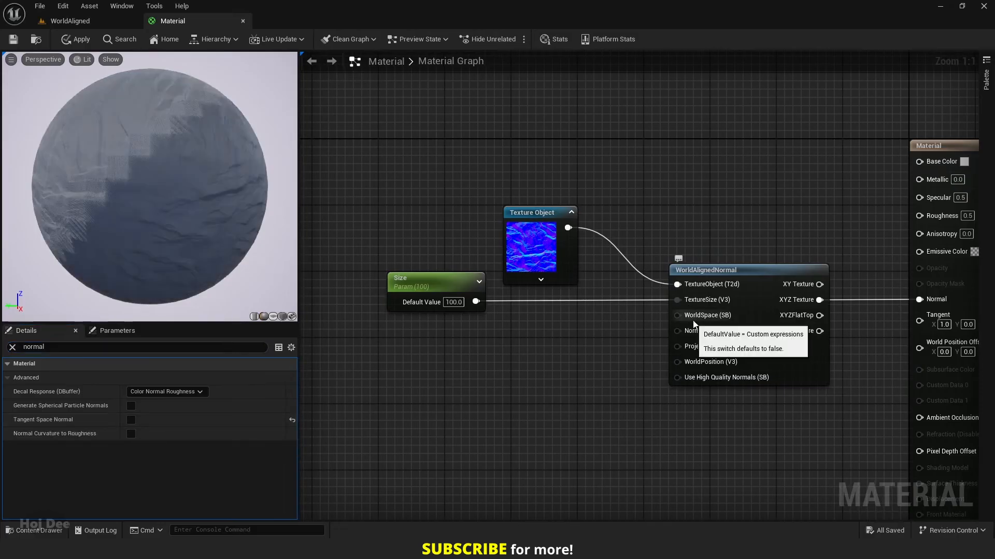
Add a Static Bool node, connect it to WorldAlignedNormal's WorldSpace input and set it to true.
right_click(552, 347)
text(static boo)
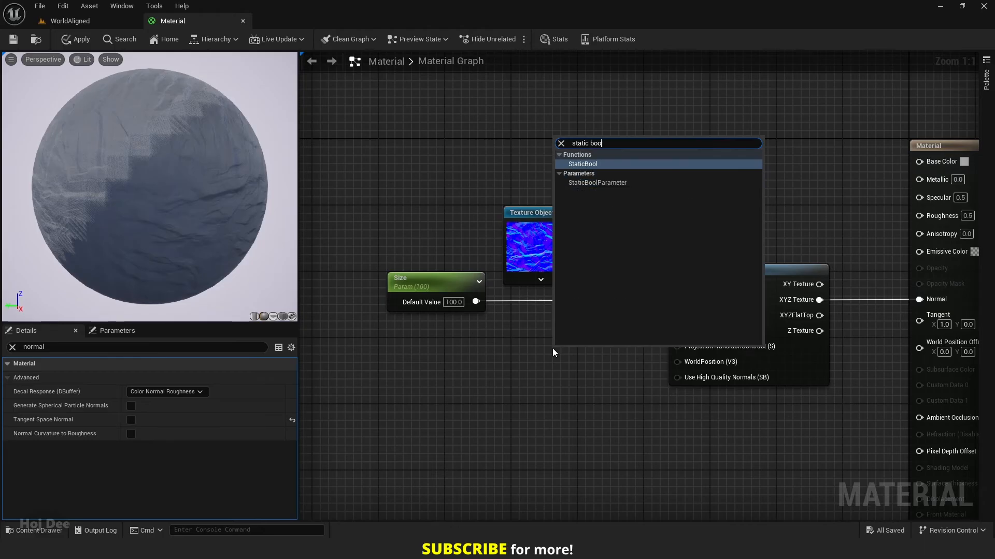
key(Return)
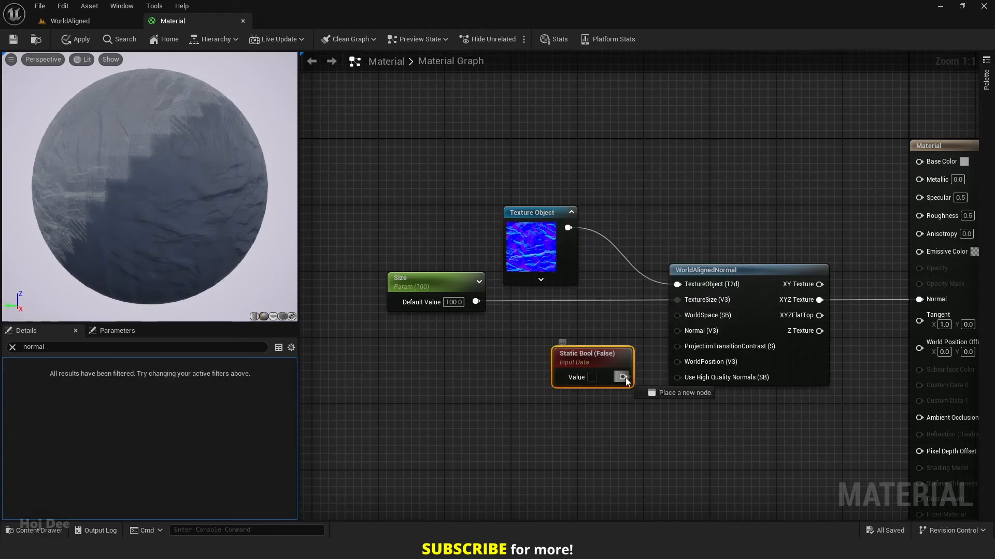
drag(623, 377, 677, 315)
click(591, 378)
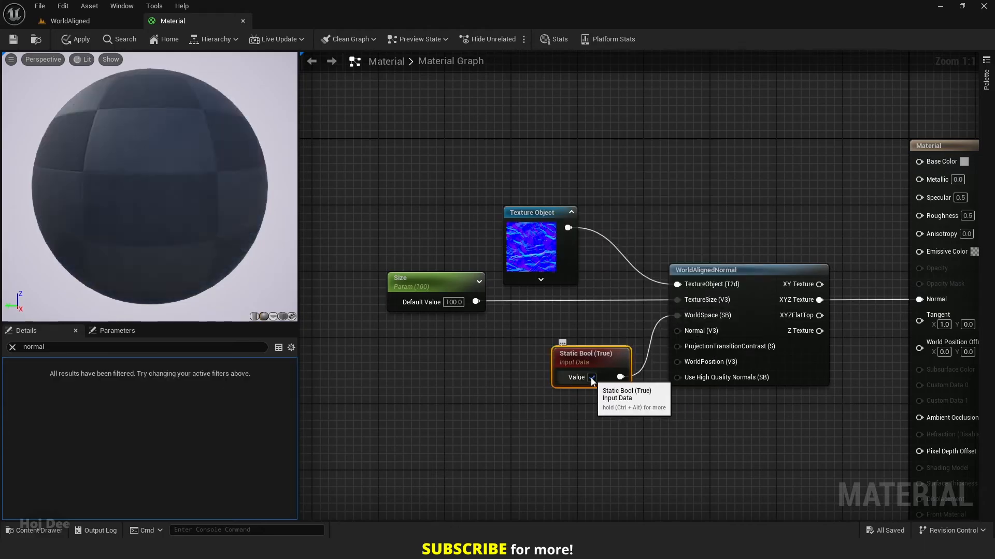
Re-enable the material's Tangent Space Normal option and delete the Static Bool feeding WorldSpace.
click(502, 373)
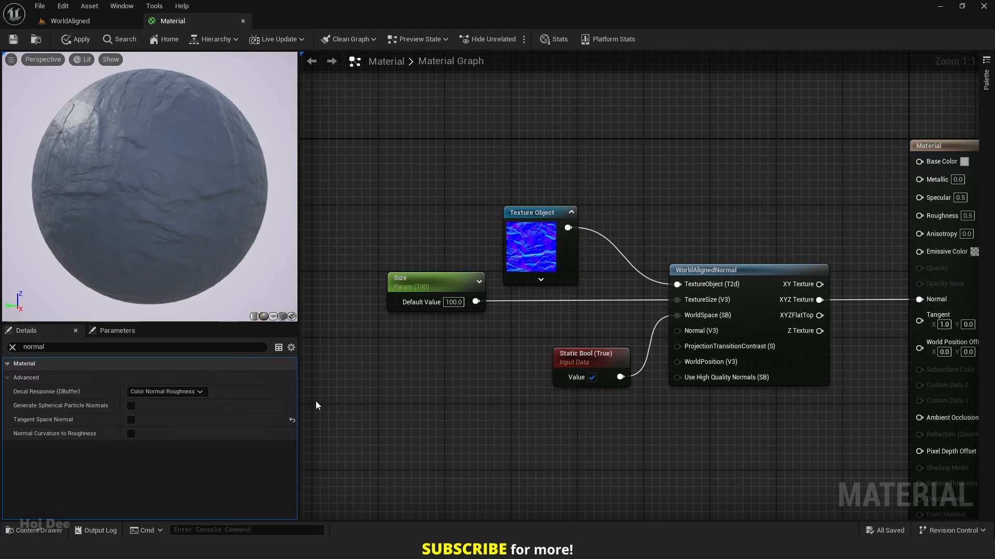
click(130, 420)
click(574, 384)
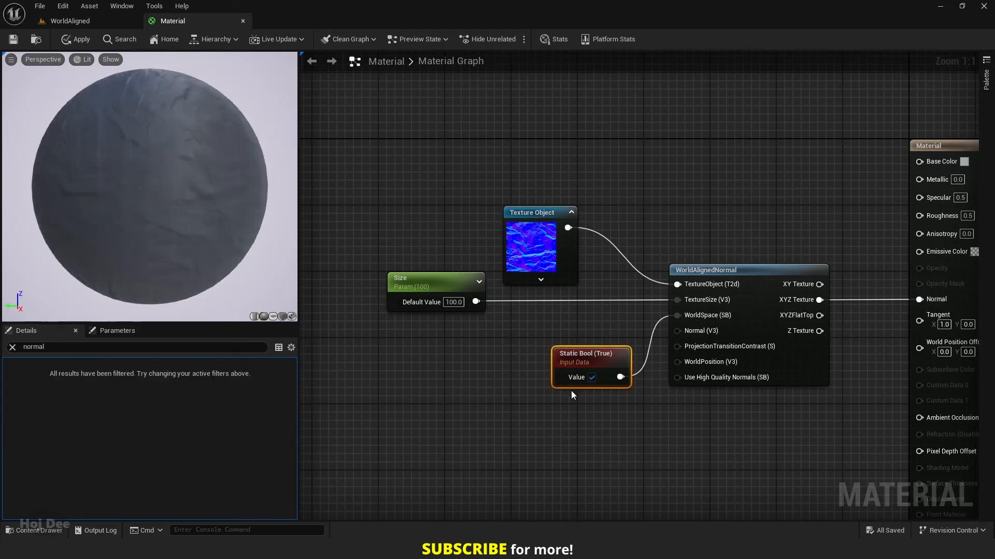
key(Delete)
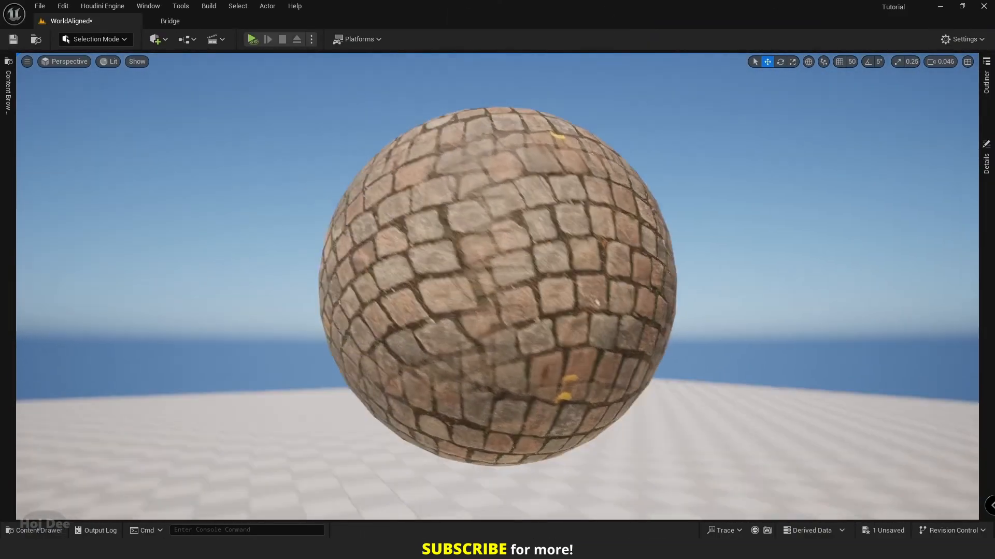
alt+drag(497, 286, 720, 316)
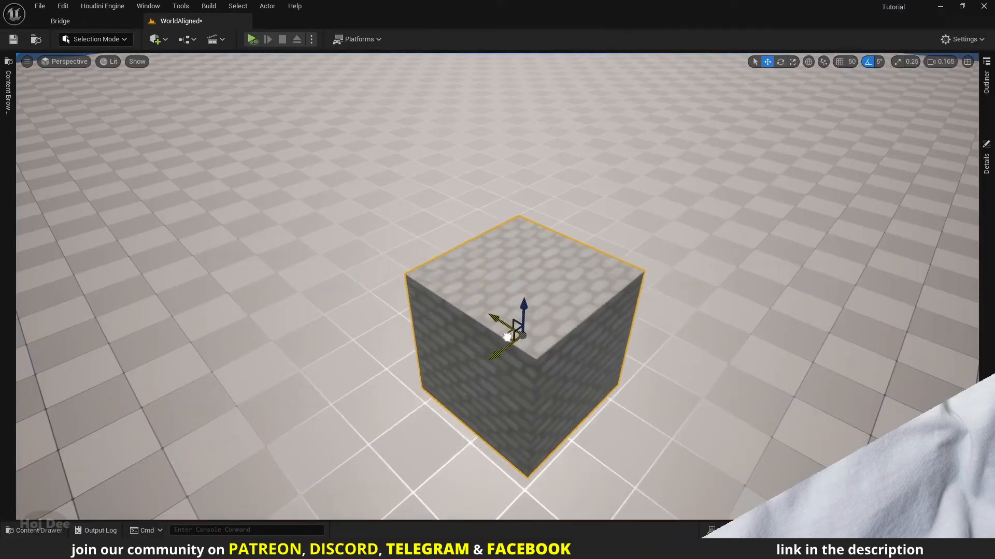
Move the stone-textured cube across the floor and rotate it to test the world-aligned projection.
drag(514, 328, 480, 293)
drag(480, 293, 451, 303)
key(e)
drag(419, 327, 457, 342)
drag(419, 327, 510, 362)
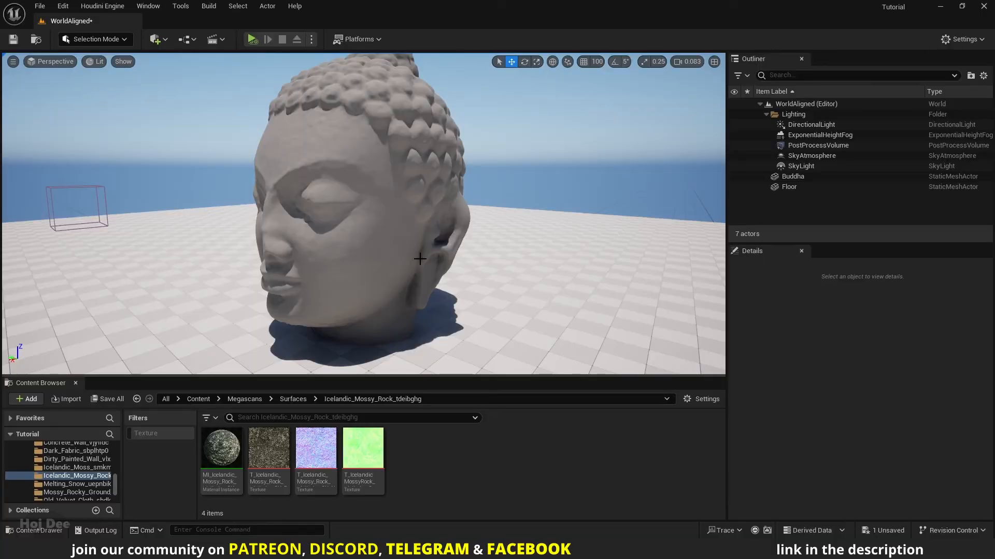
Apply the Icelandic Mossy Rock material instance to the Buddha head.
drag(221, 448, 325, 288)
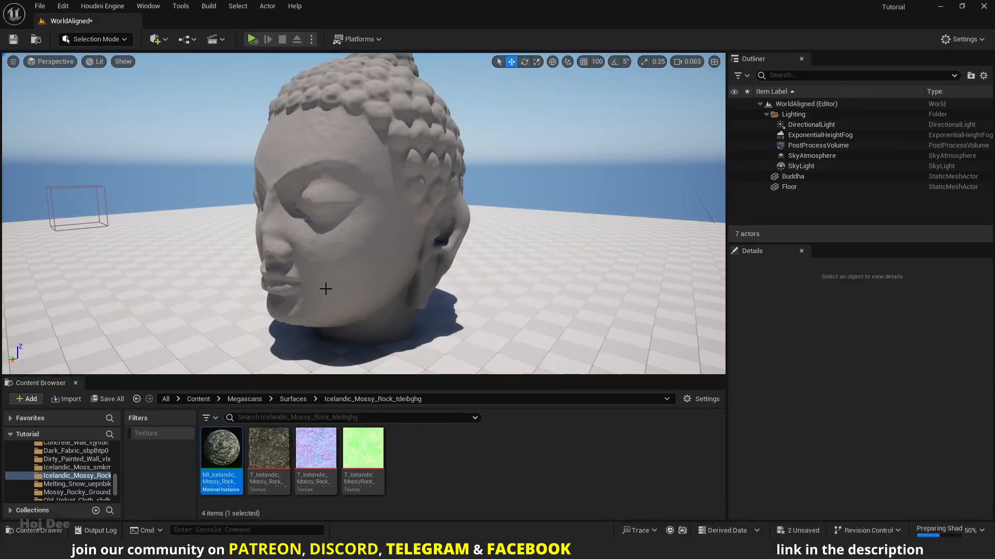